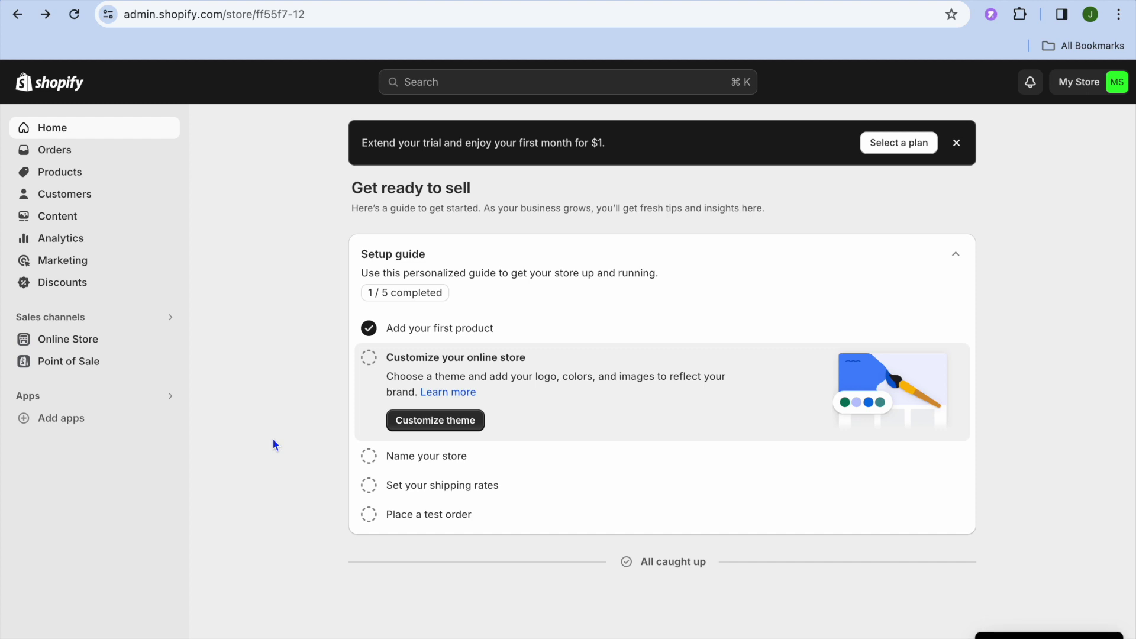
# Go to Products > Collections and start a new collection.
pyautogui.click(109, 182)
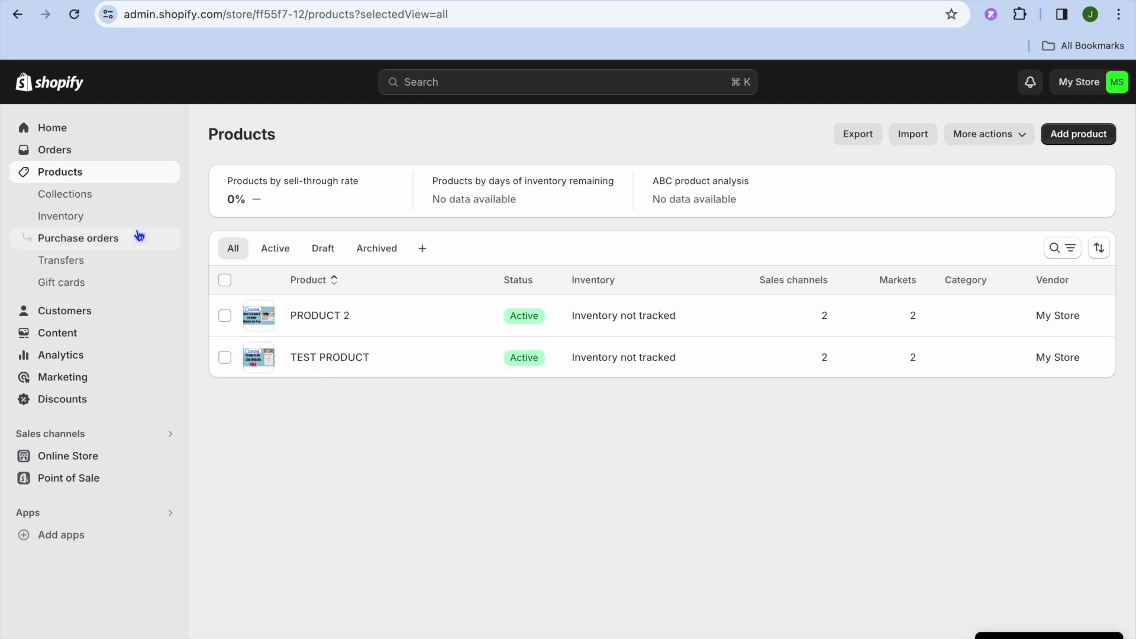
pyautogui.click(92, 201)
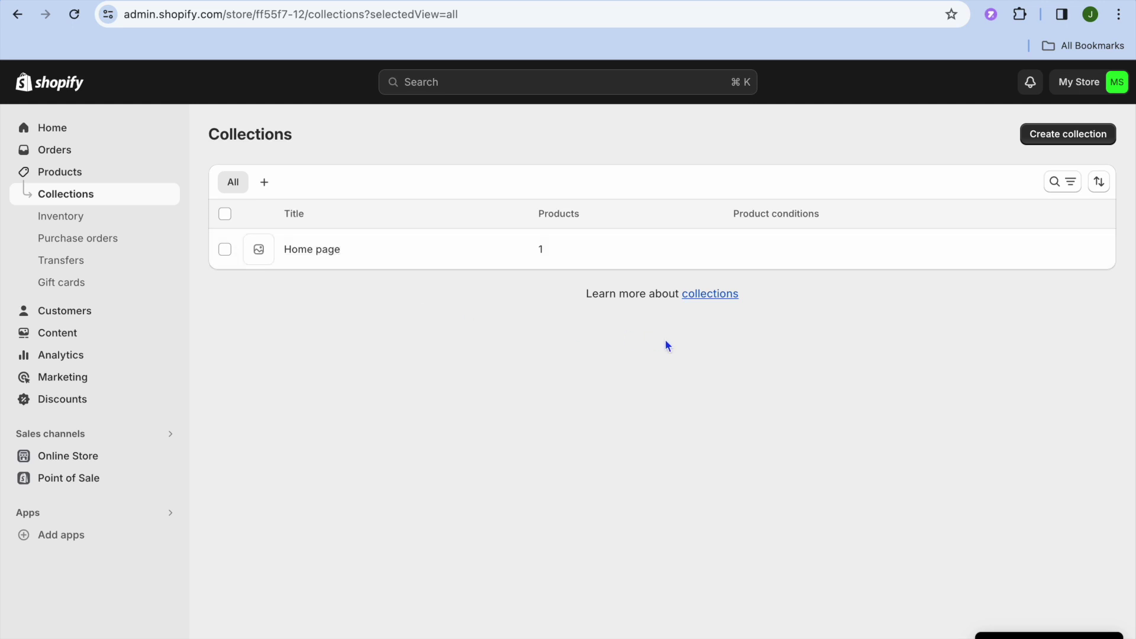
pyautogui.click(1060, 138)
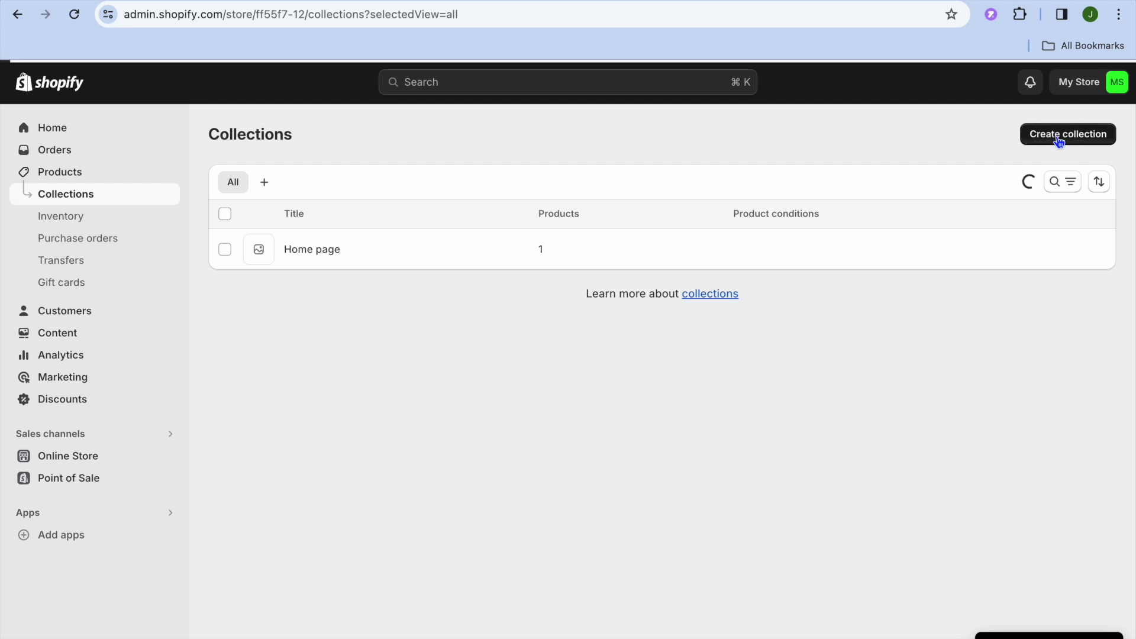
# Title the new collection 'NEW ARRIVALS'.
pyautogui.click(564, 213)
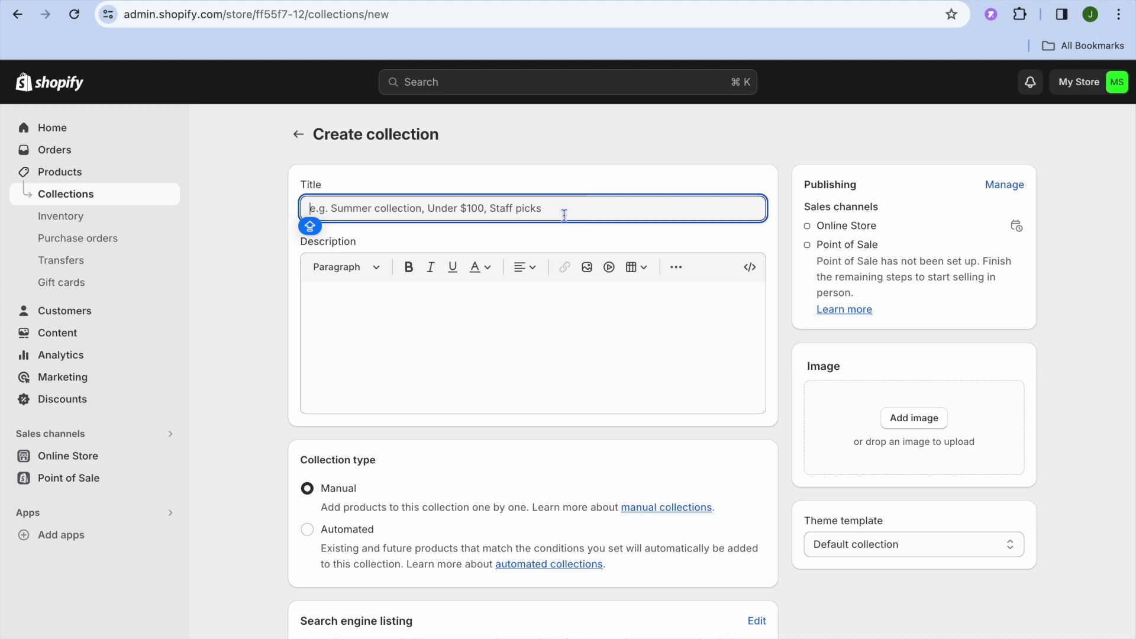
pyautogui.write('NEW')
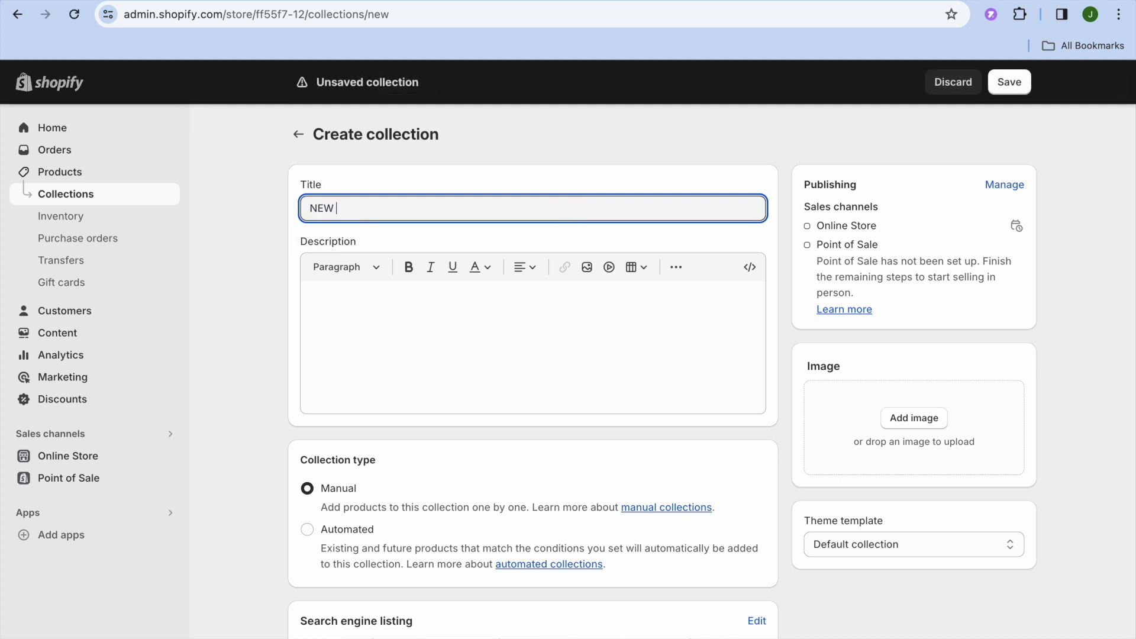
pyautogui.press('capslock')
pyautogui.write('ARRIVALS')
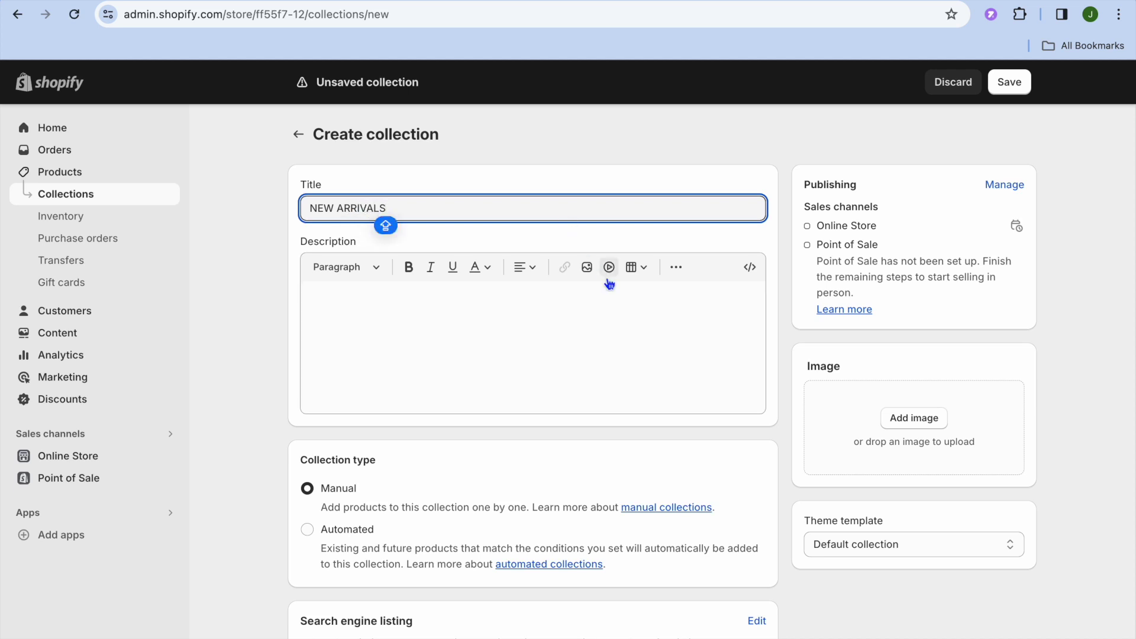
# Set the collection type to Manual after briefly trying Automated.
pyautogui.click(534, 324)
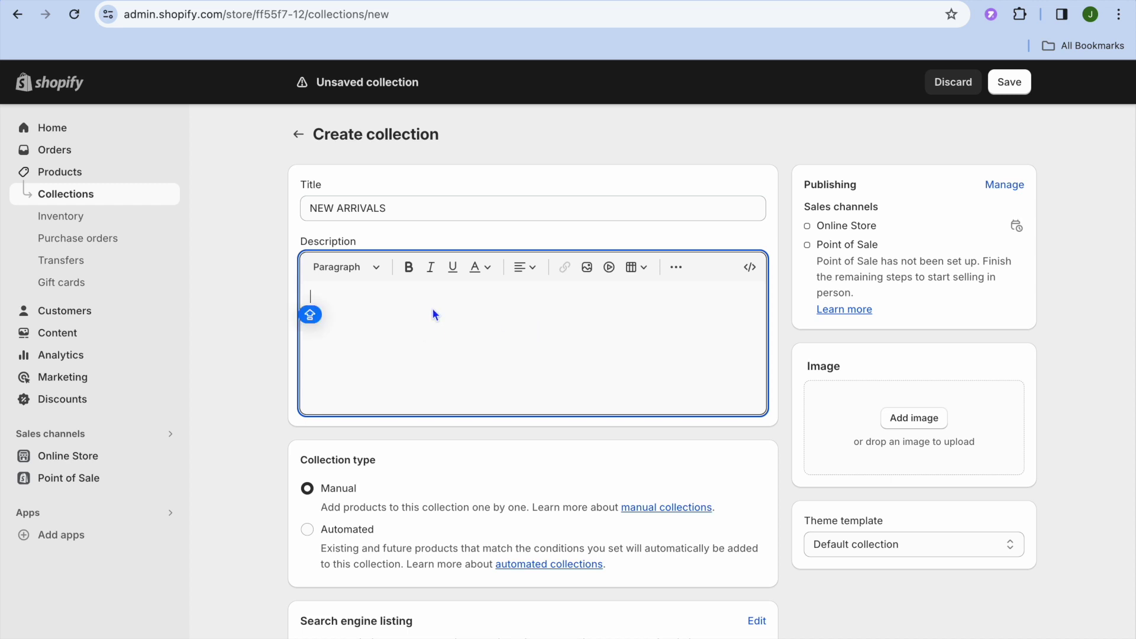
pyautogui.scroll(-1, 435, 315)
pyautogui.scroll(1, 432, 308)
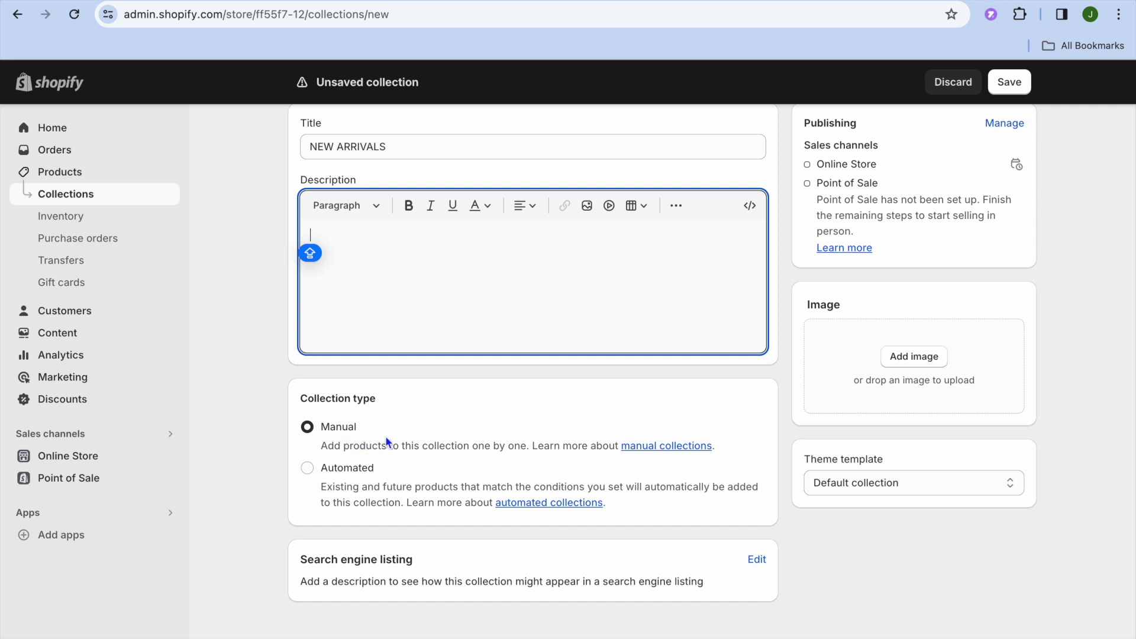
pyautogui.click(341, 479)
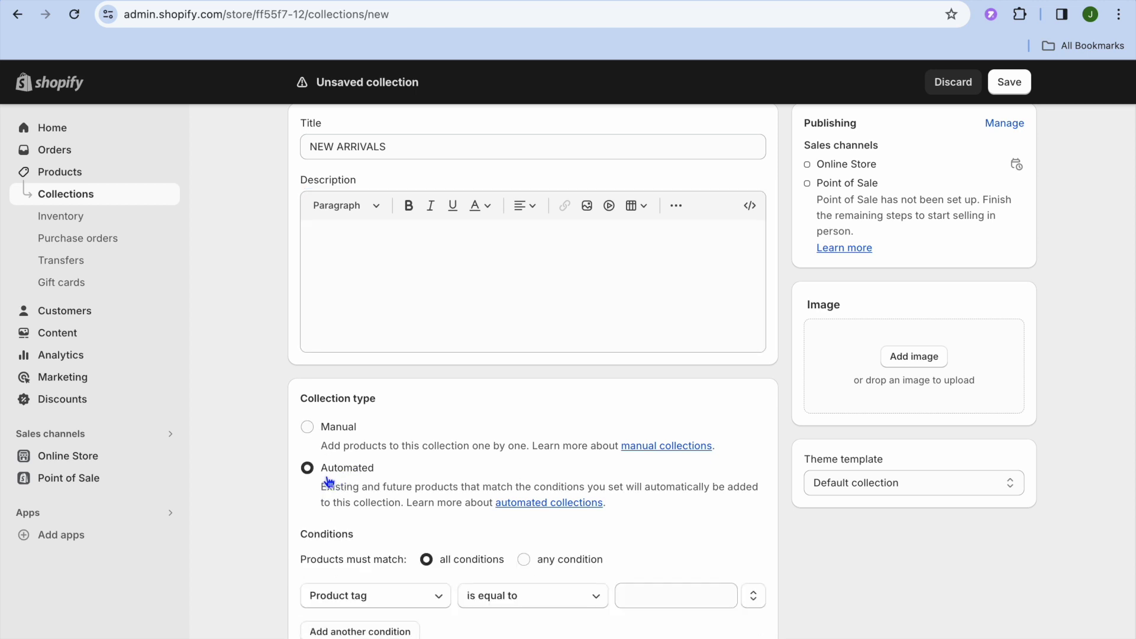
pyautogui.scroll(-3, 382, 518)
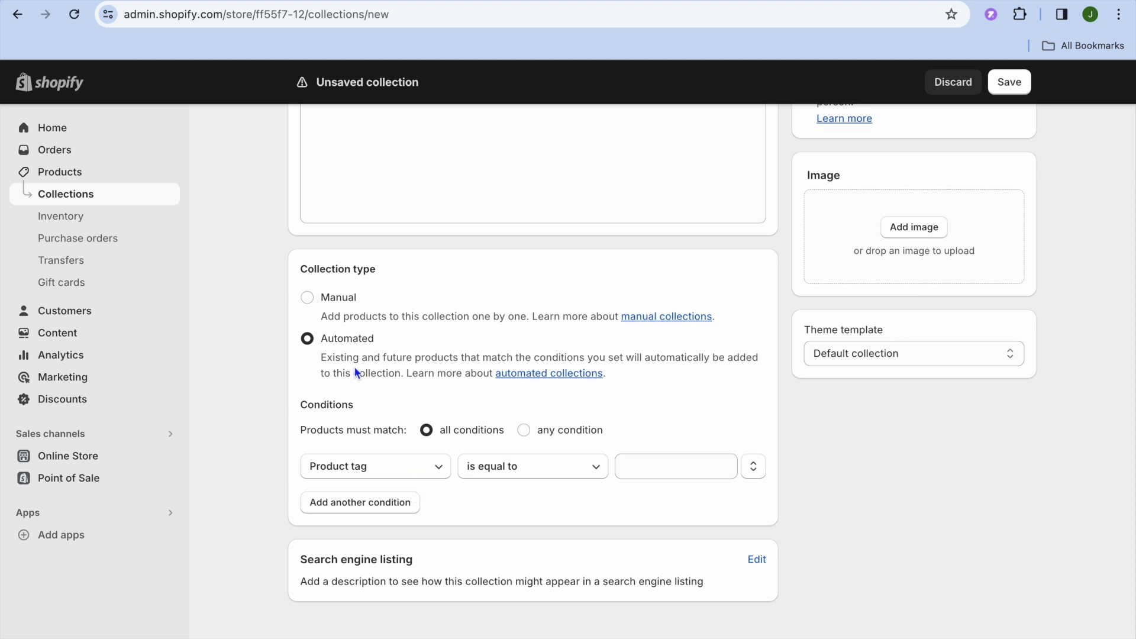
pyautogui.click(307, 297)
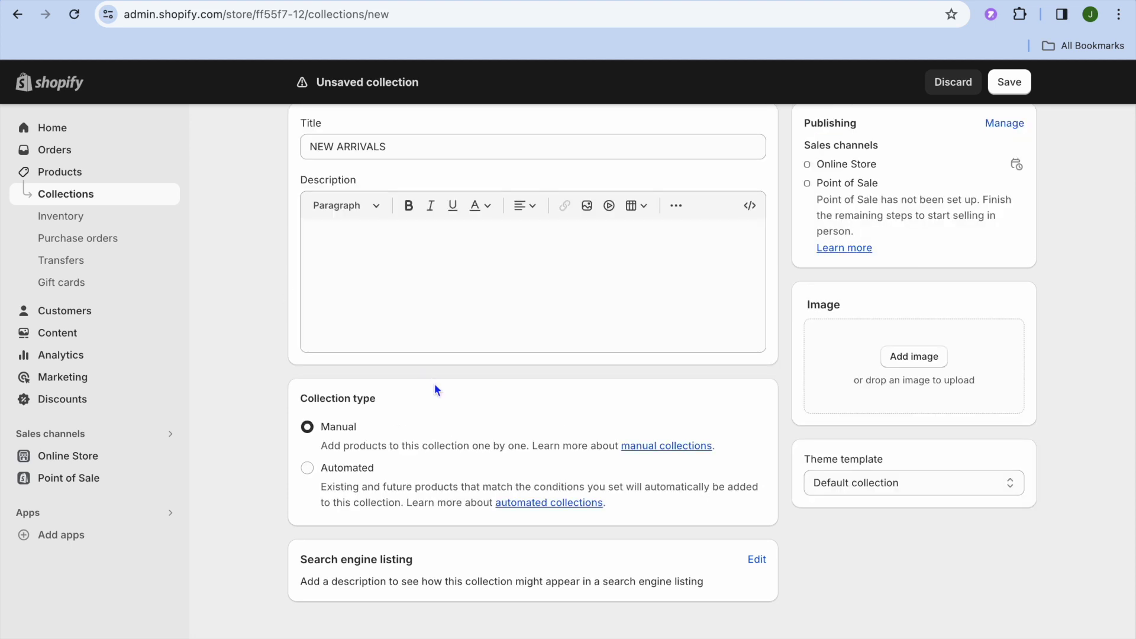
# Save the collection and add PRODUCT 2 and TEST PRODUCT from the product picker.
pyautogui.click(1016, 87)
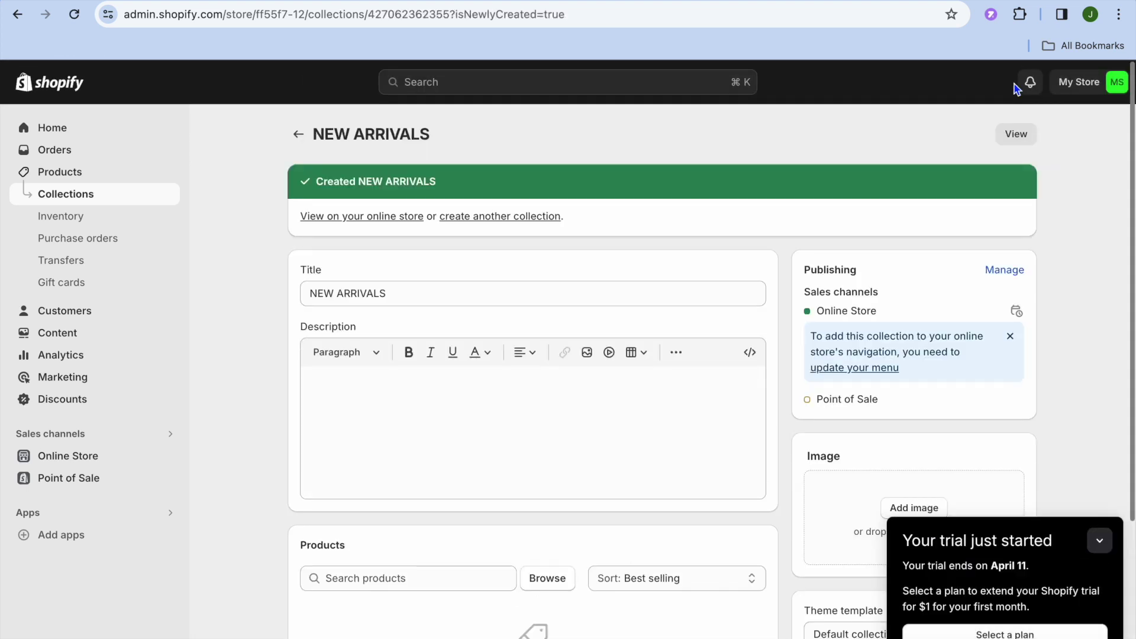
pyautogui.scroll(-4, 575, 426)
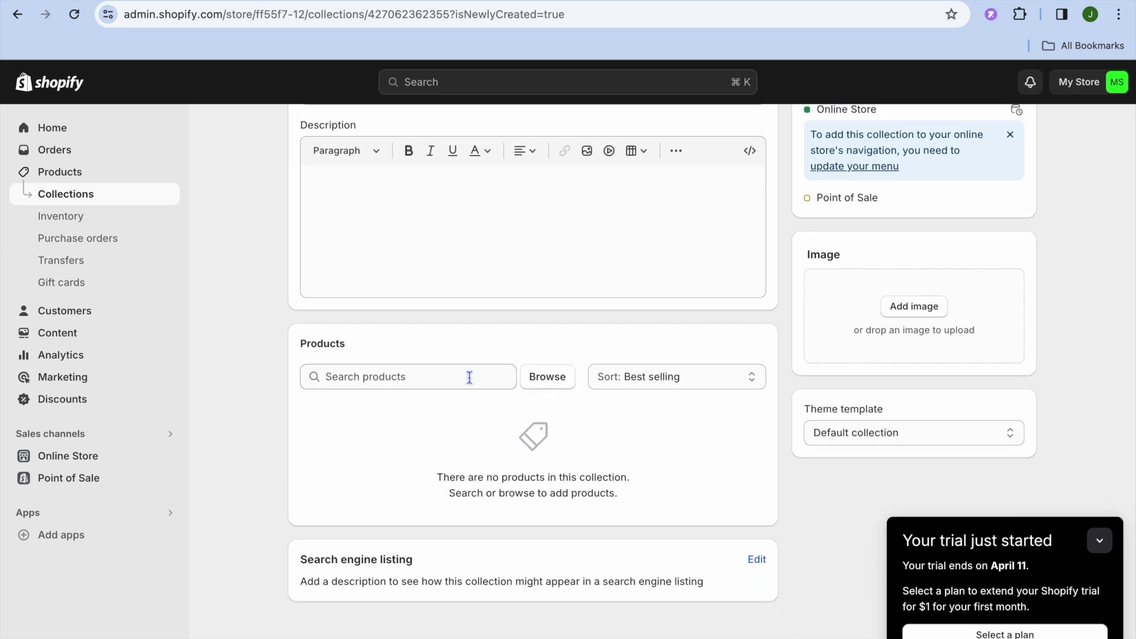
pyautogui.click(548, 379)
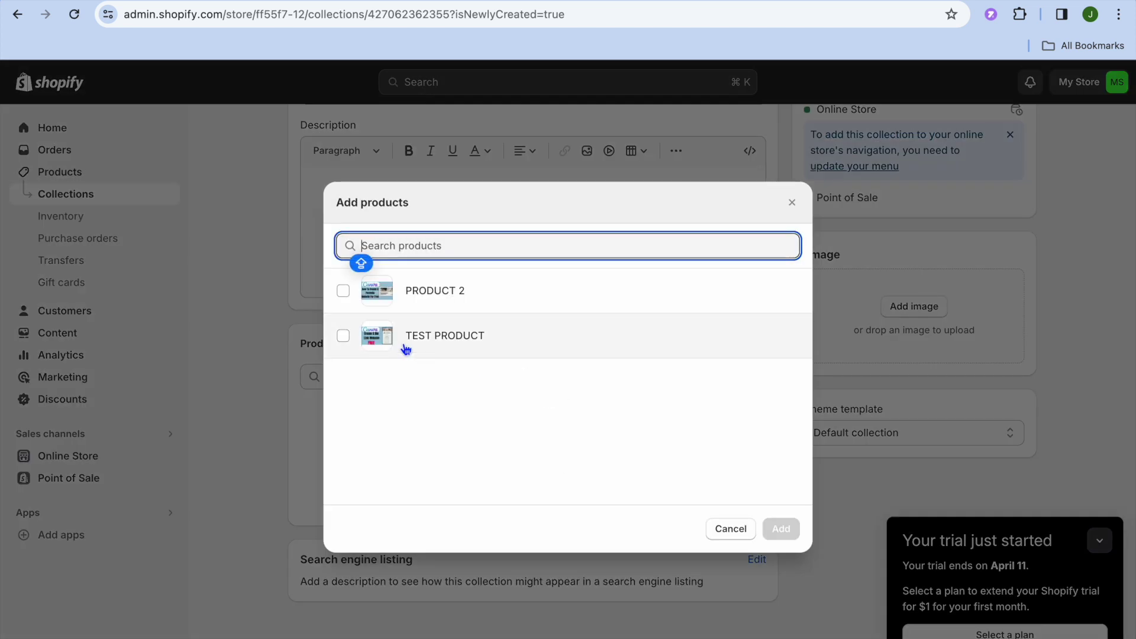
pyautogui.click(343, 291)
pyautogui.click(344, 336)
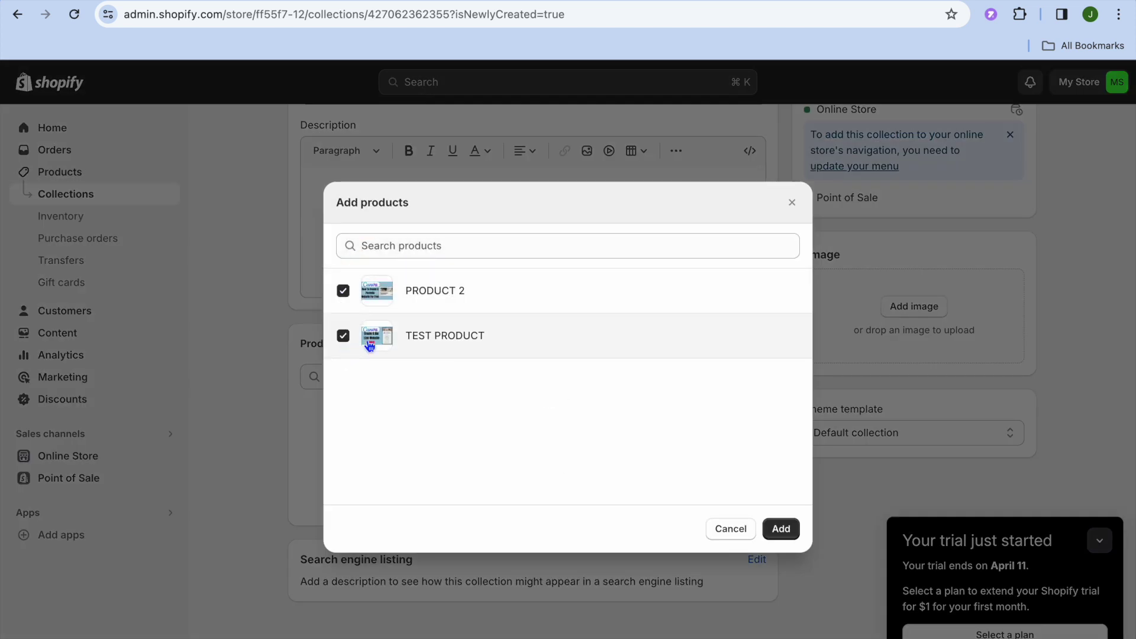
pyautogui.click(781, 529)
# Review the updated collection page, then view the live online storefront.
pyautogui.scroll(3, 216, 373)
pyautogui.scroll(1, 216, 366)
pyautogui.scroll(-3, 215, 366)
pyautogui.scroll(3, 216, 364)
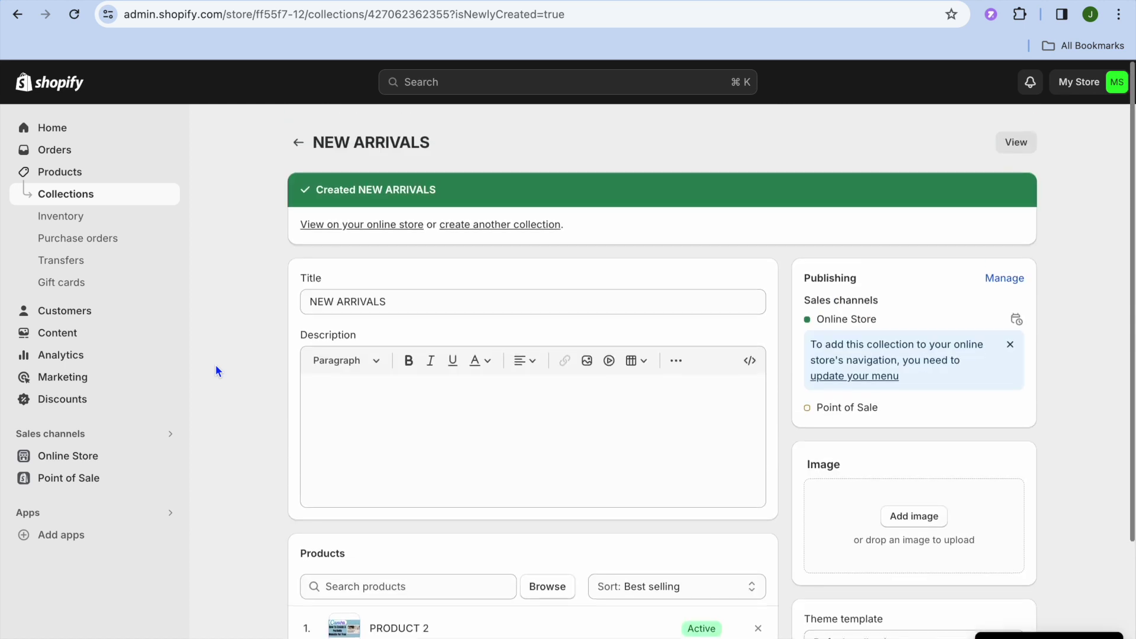
pyautogui.scroll(-1, 215, 365)
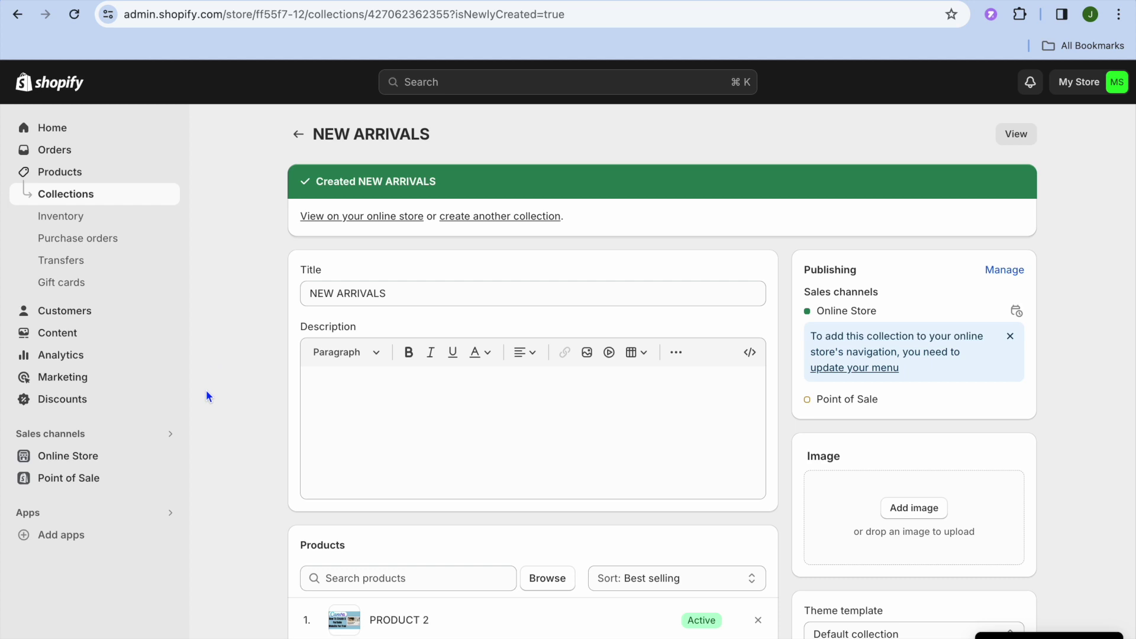
pyautogui.click(170, 457)
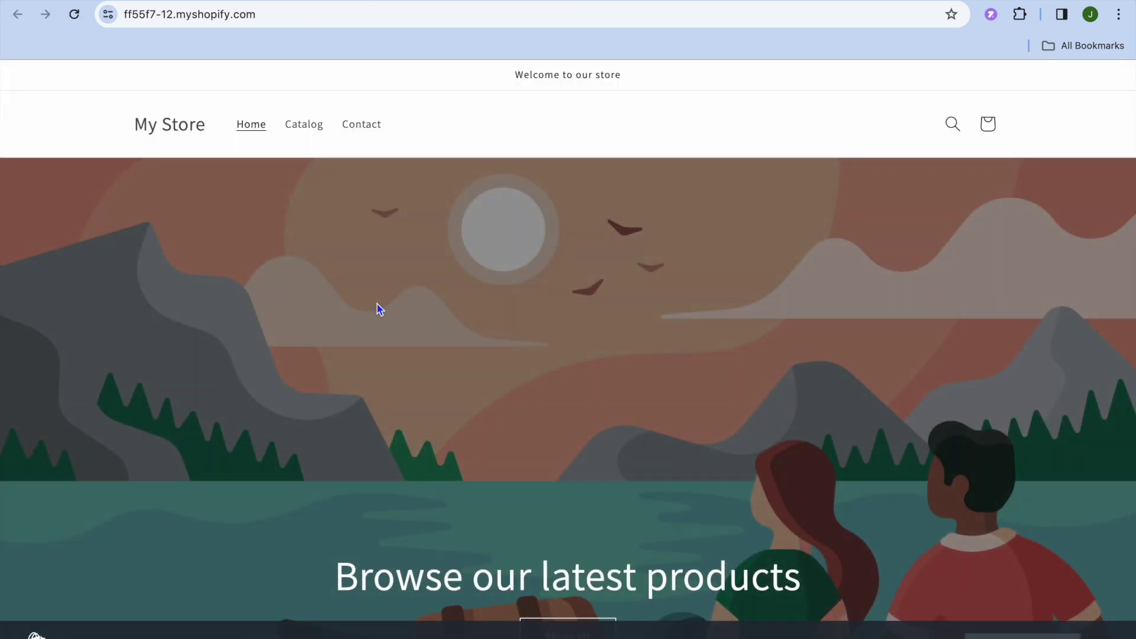
# Look over the storefront's featured products, then close the storefront tab.
pyautogui.scroll(-9, 378, 306)
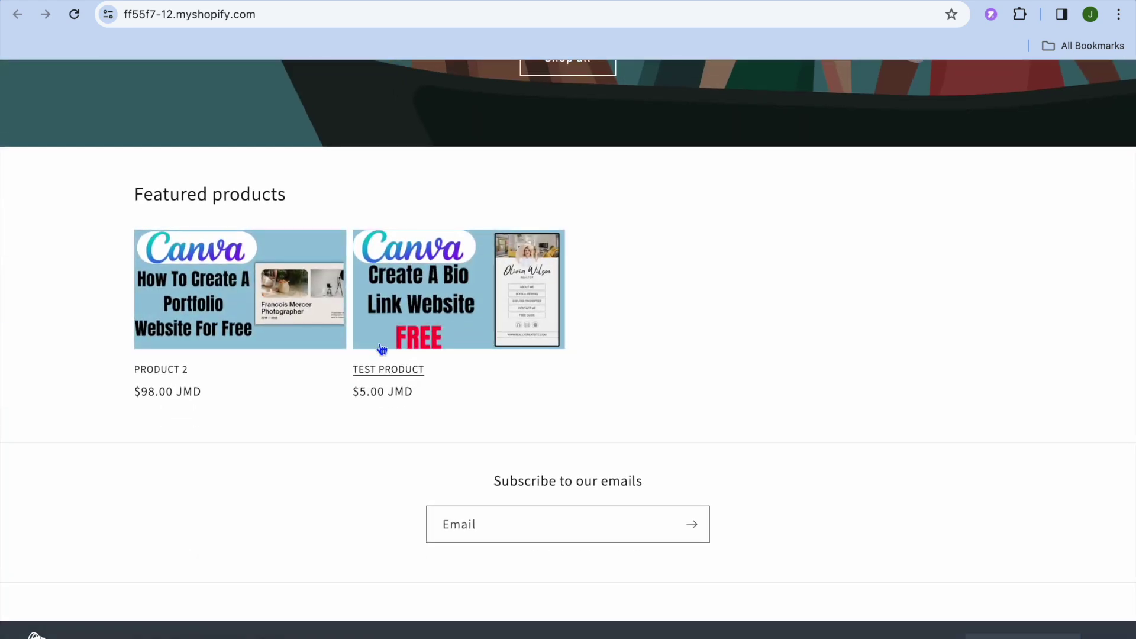
pyautogui.scroll(10, 459, 207)
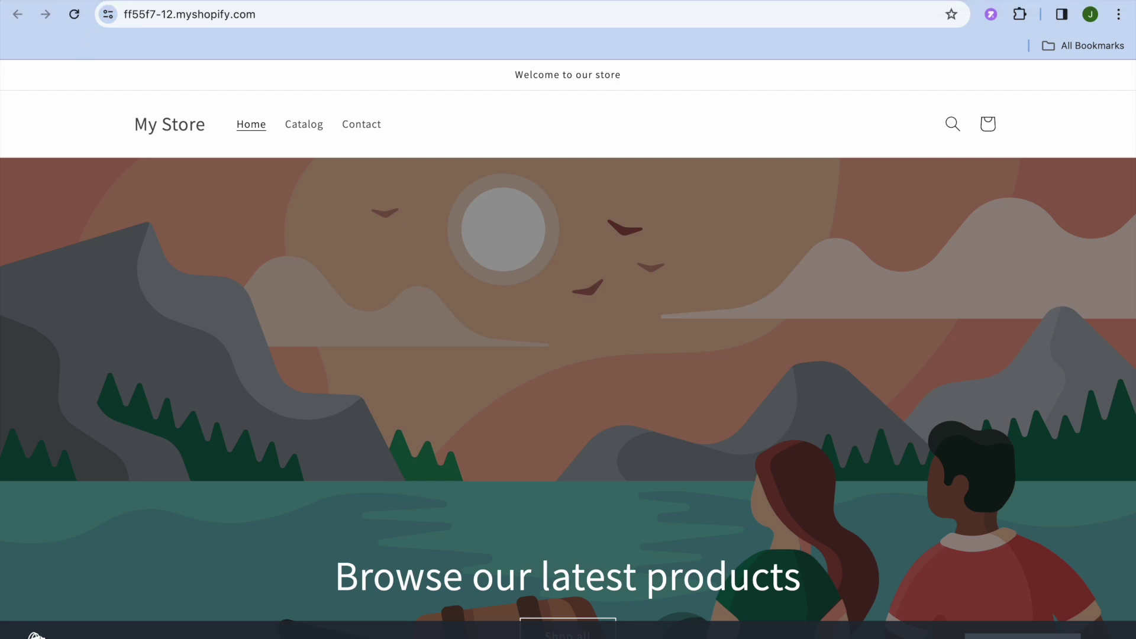
pyautogui.press('super+w')
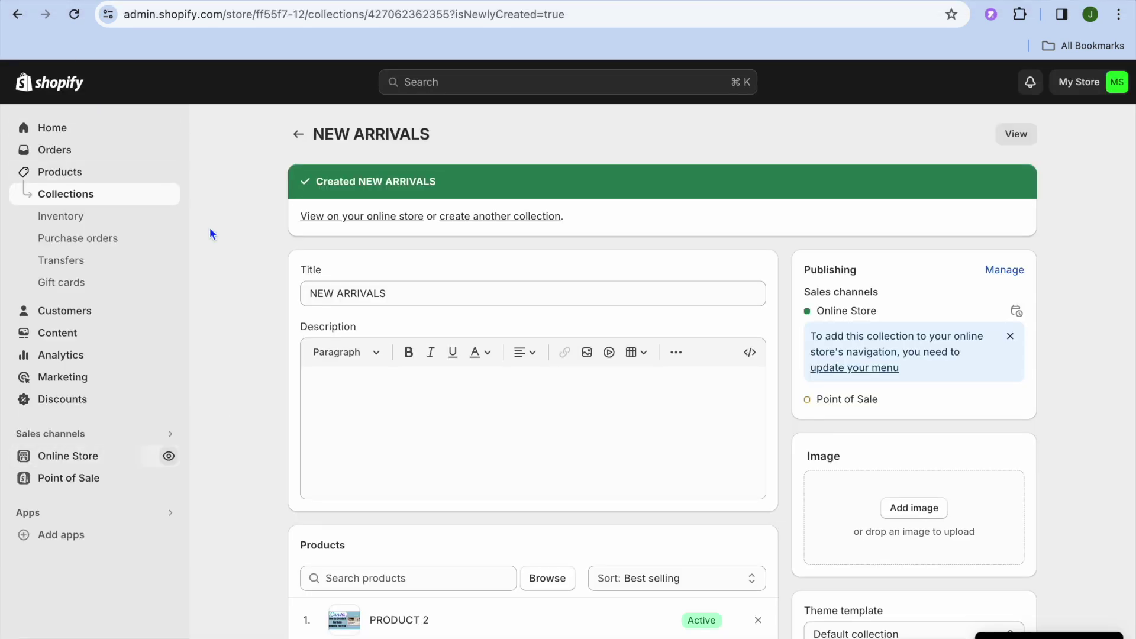
# Open Online Store > Navigation and select the Main menu.
pyautogui.scroll(-3, 209, 234)
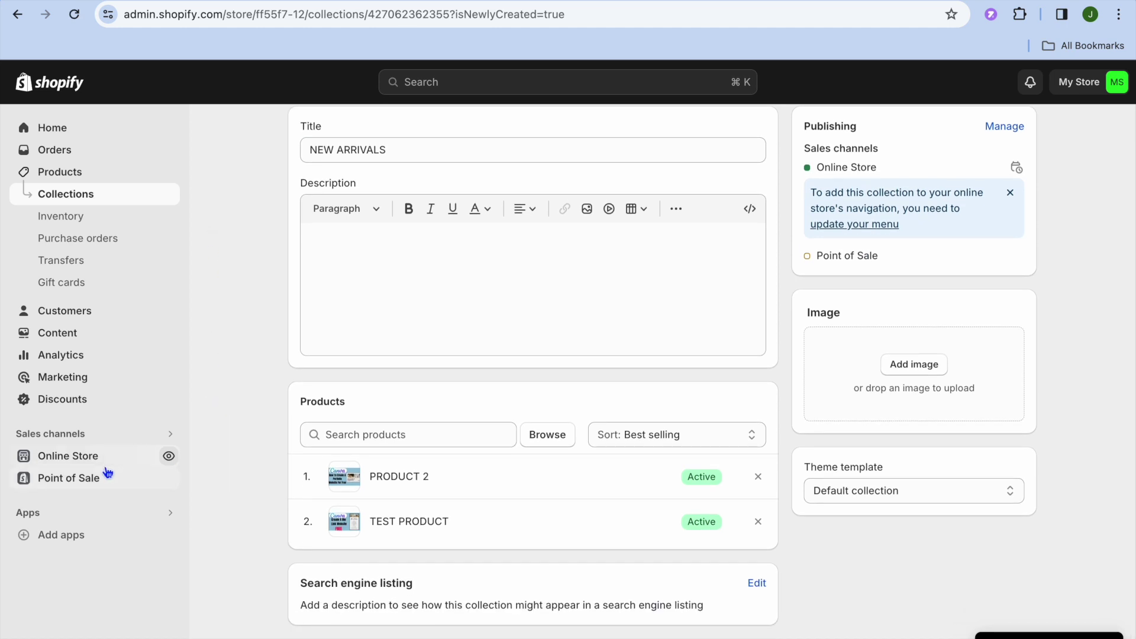
pyautogui.click(109, 467)
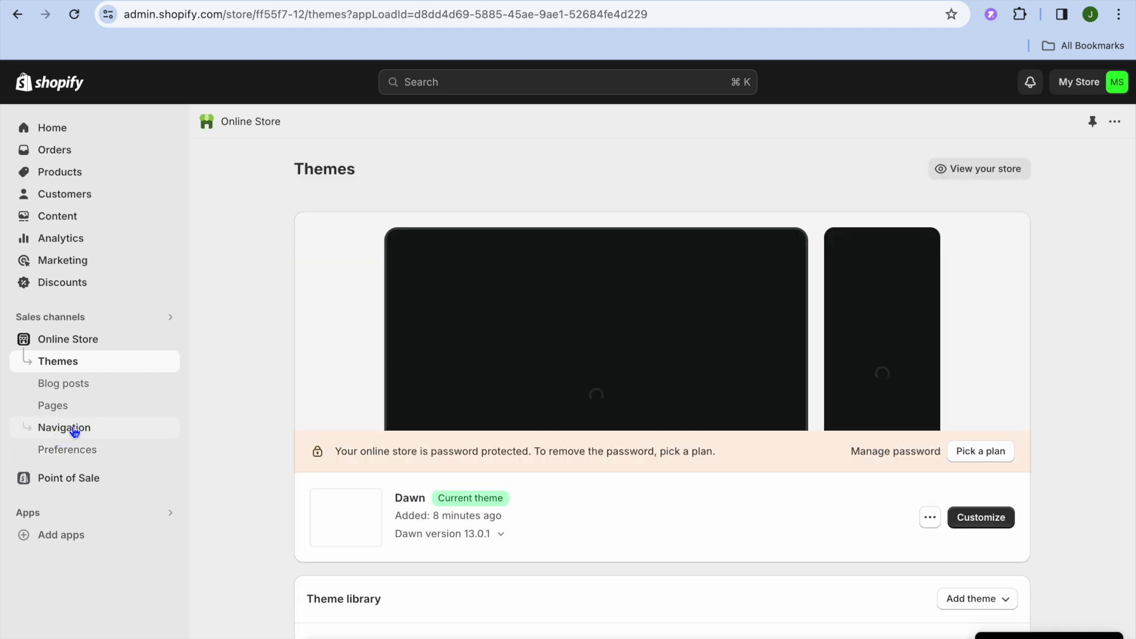
pyautogui.click(74, 432)
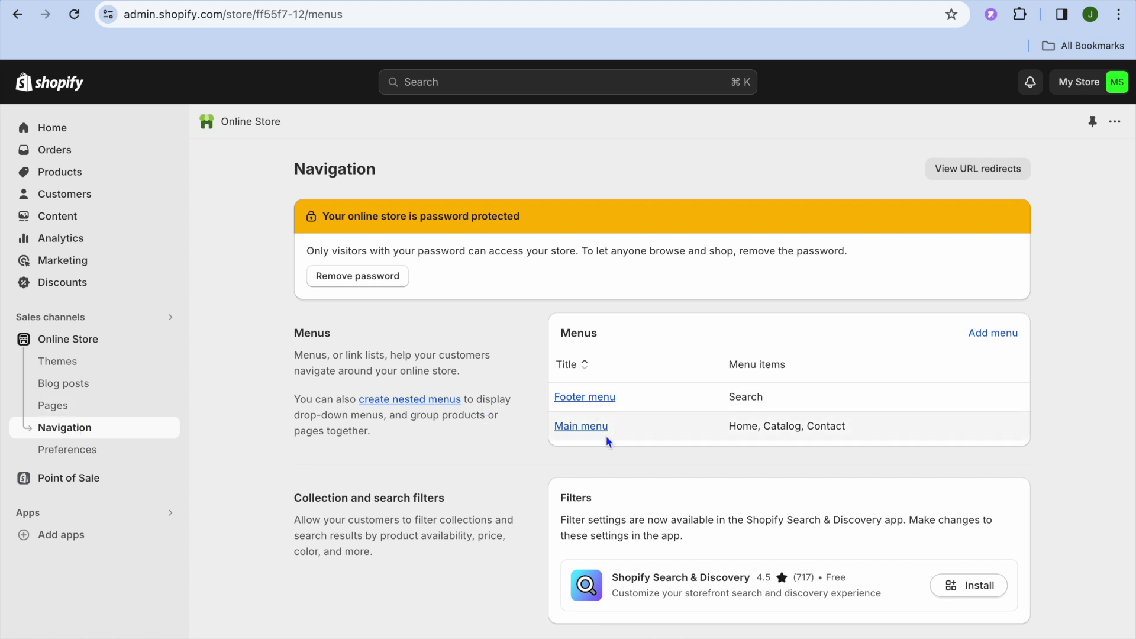
pyautogui.click(588, 431)
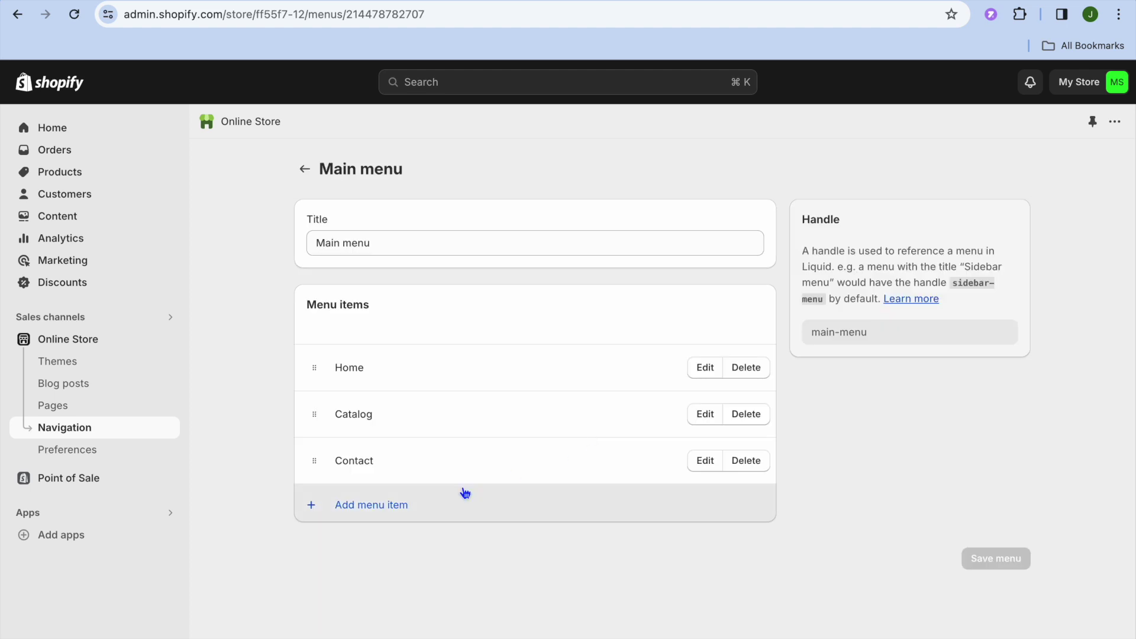
# Add menu item 'NEW COLLECTION' linked to Collections > NEW ARRIVALS, move it below Home, and save.
pyautogui.click(381, 514)
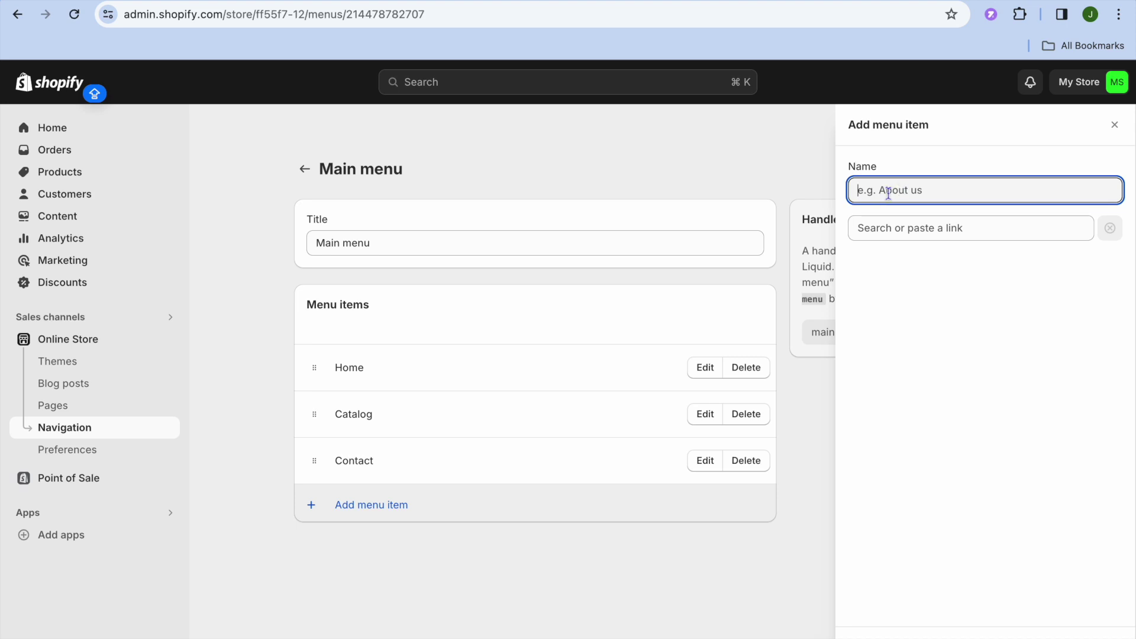
pyautogui.write('NEW')
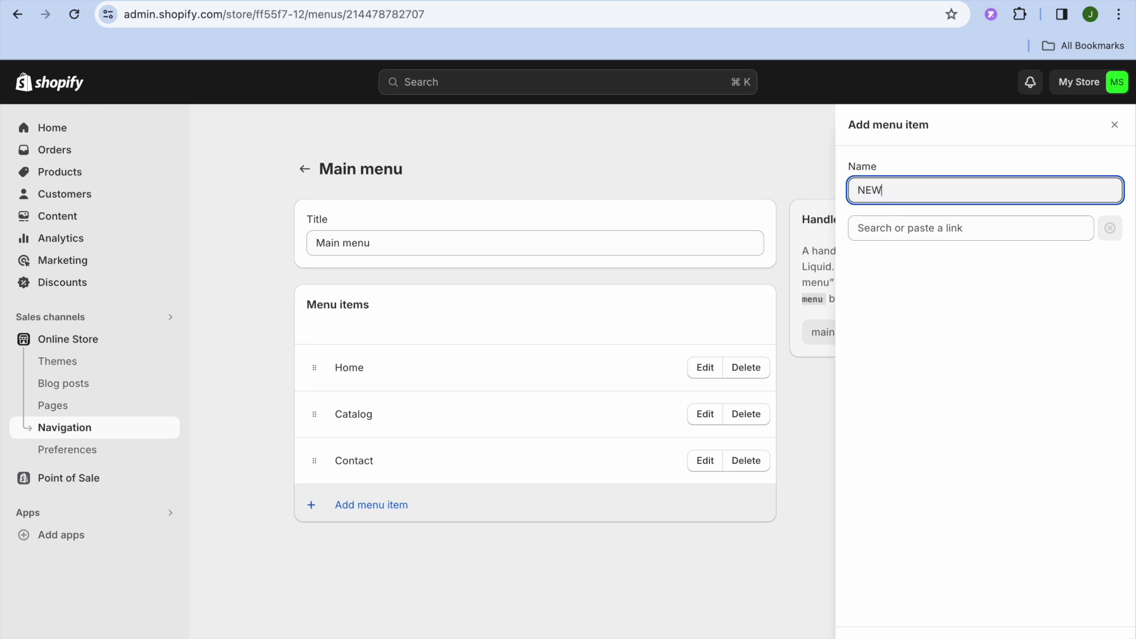
pyautogui.write(' COLLECTION')
pyautogui.click(889, 226)
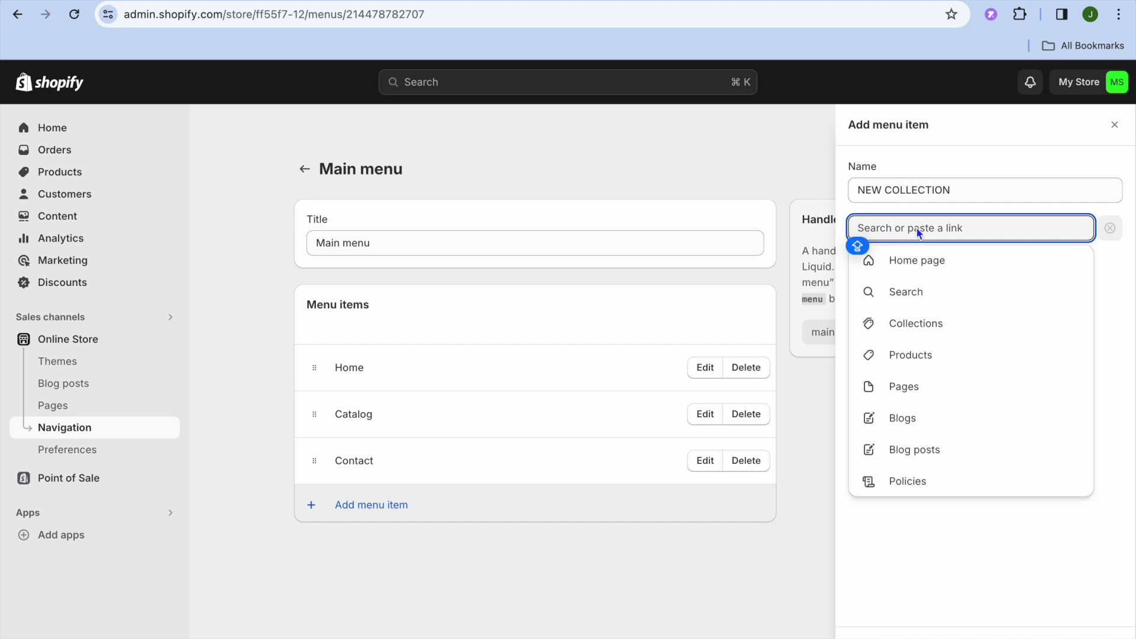
pyautogui.click(918, 324)
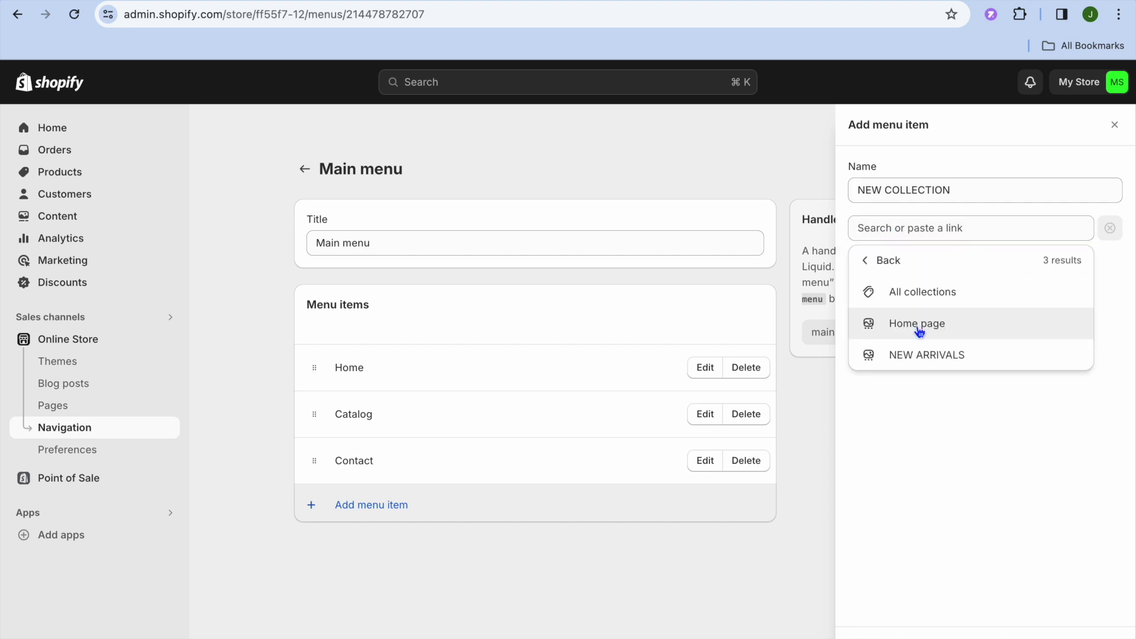
pyautogui.click(933, 358)
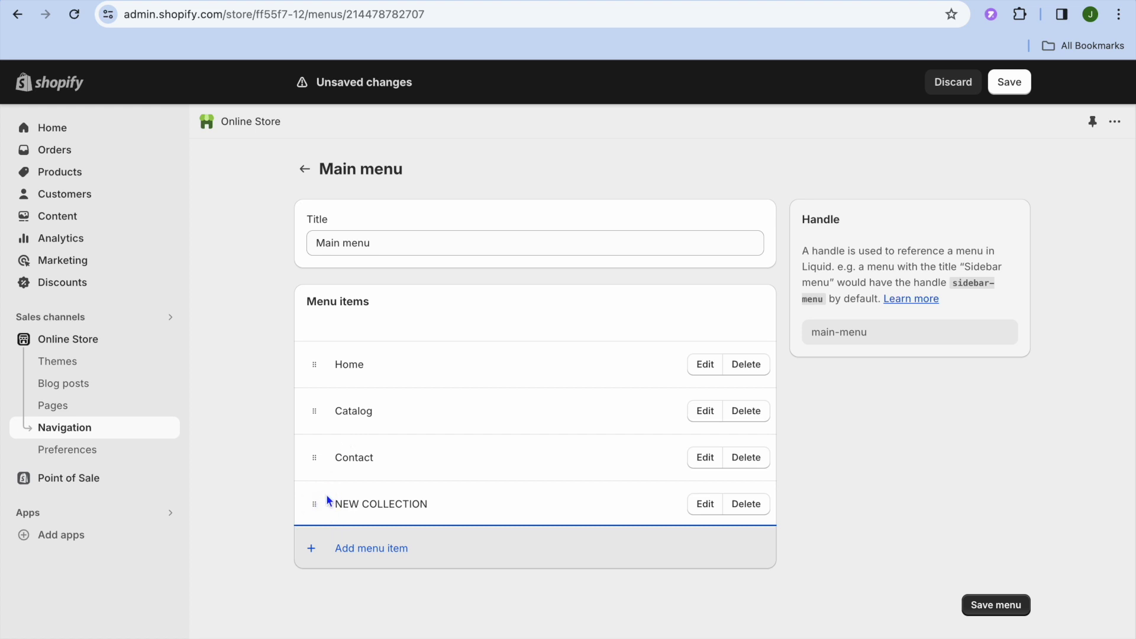
pyautogui.moveTo(319, 506); pyautogui.dragTo(320, 441)
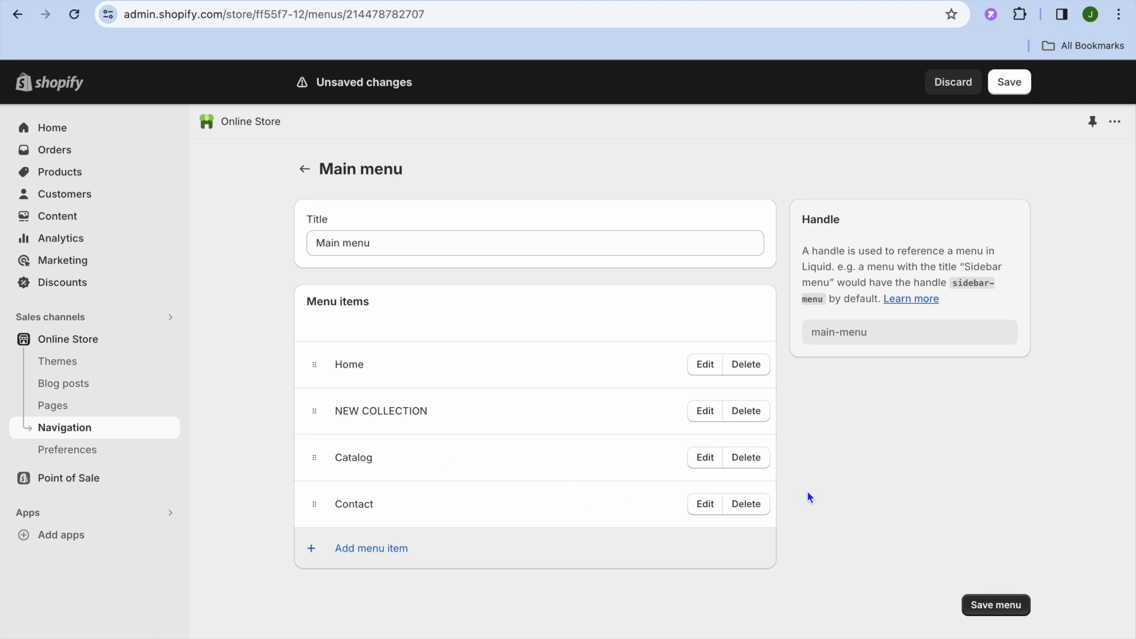
pyautogui.click(1000, 610)
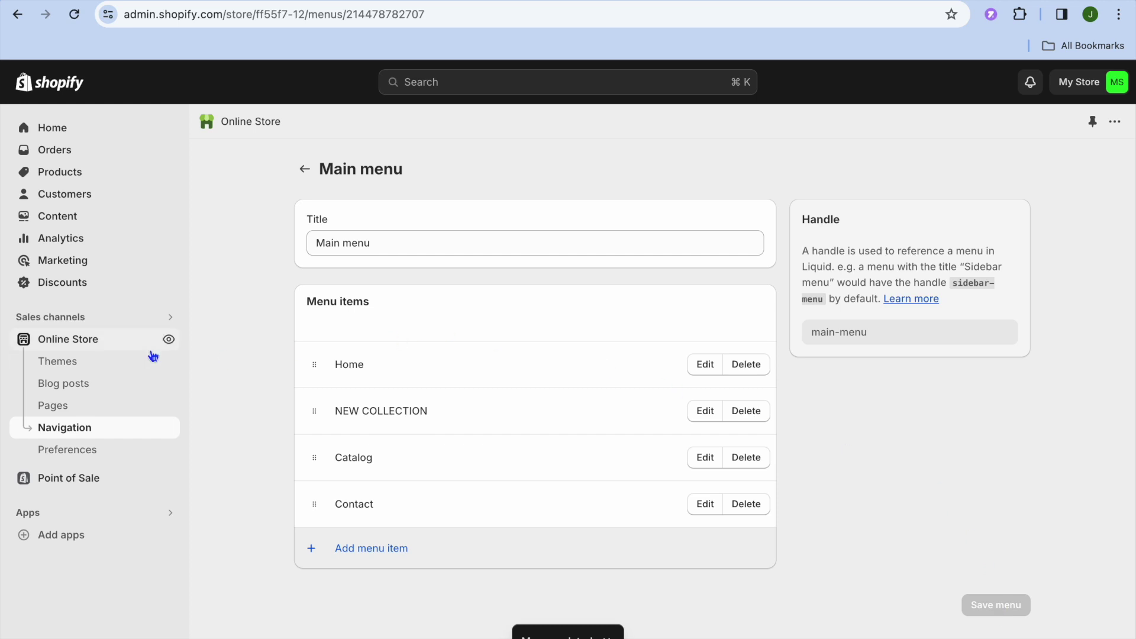
# View the live store and open NEW COLLECTION from its header menu.
pyautogui.click(169, 341)
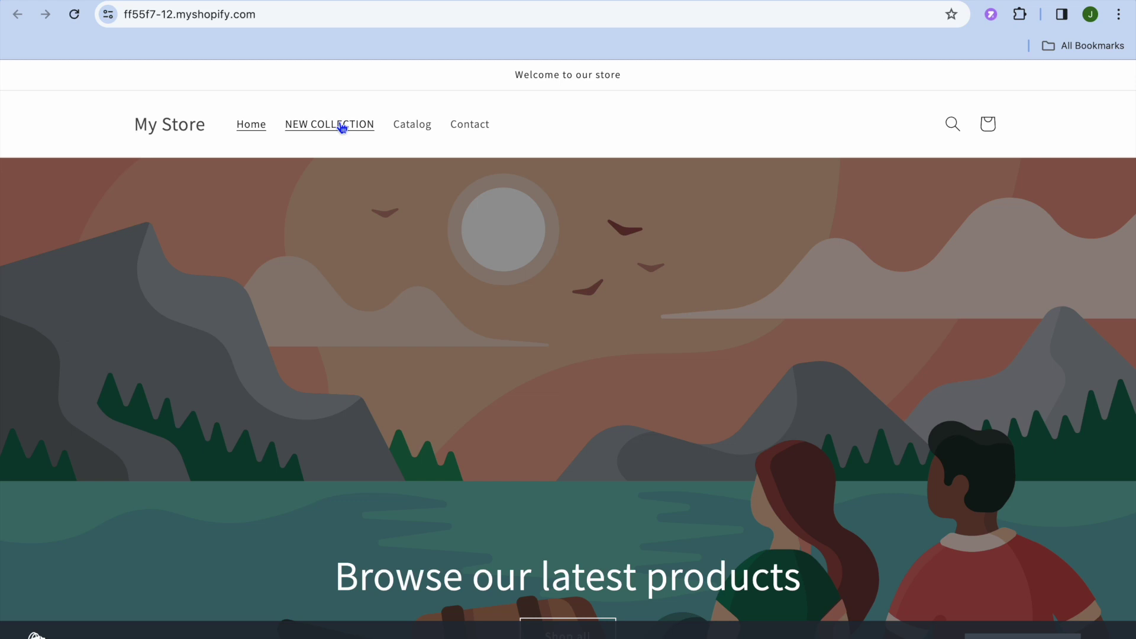
pyautogui.click(343, 126)
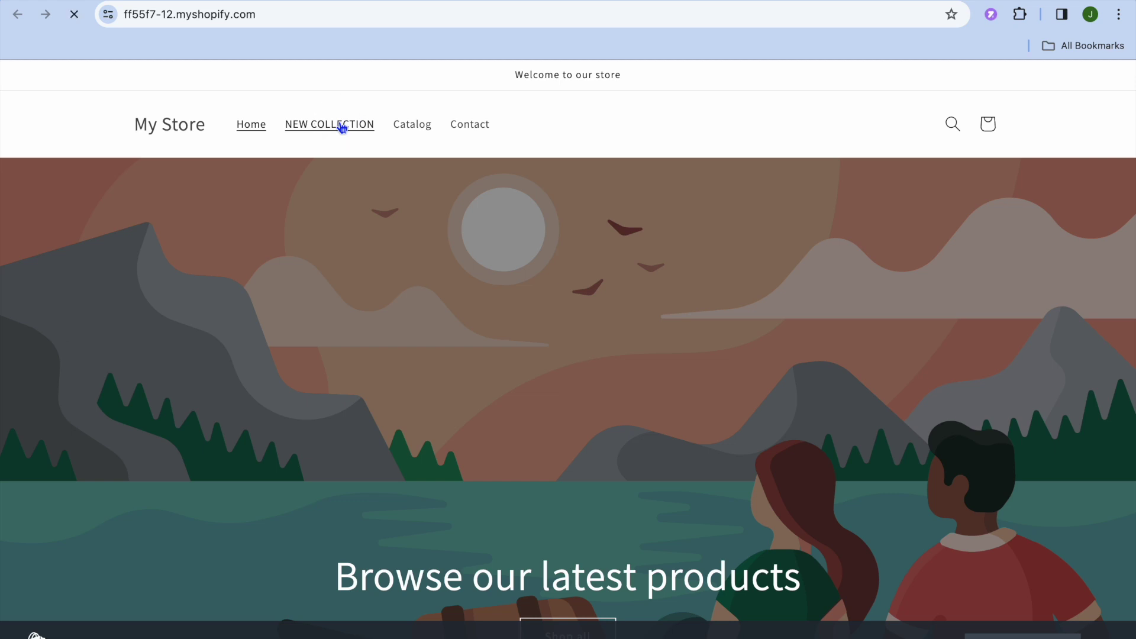